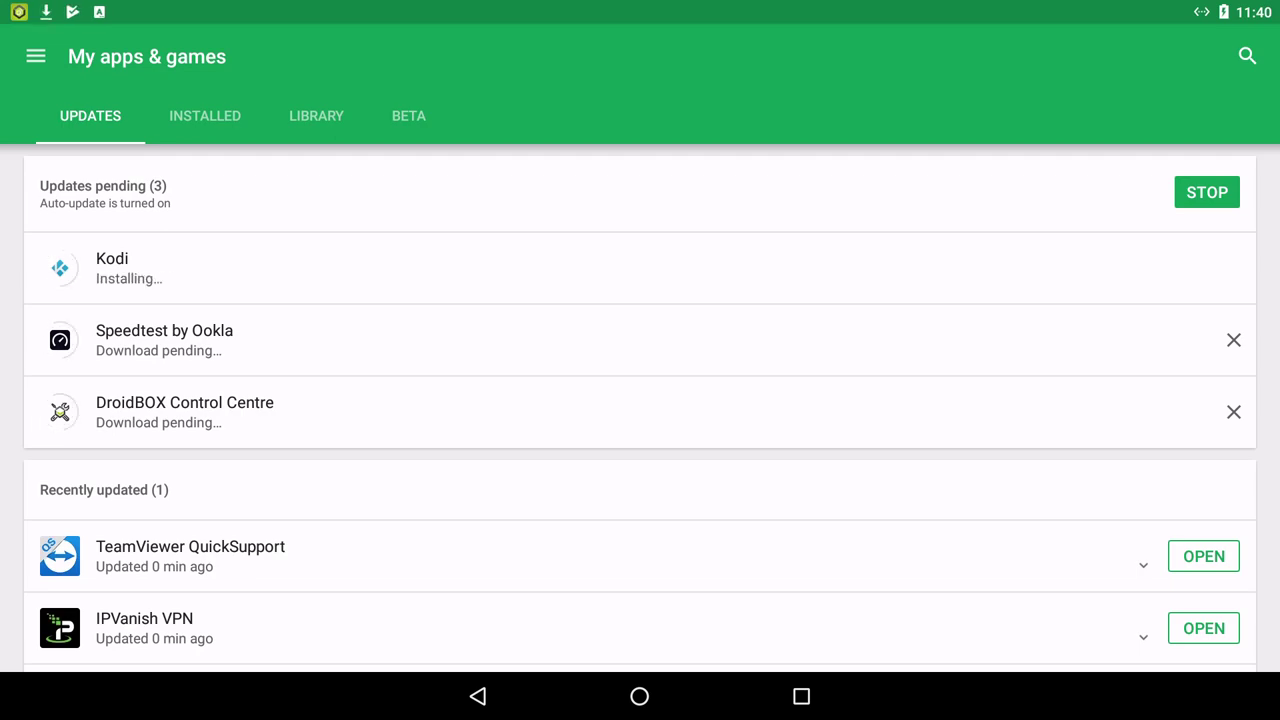
Go to the DroidBOX home screen, open the installed-apps list and select Play Store.
{"action": "key", "text": "Home"}
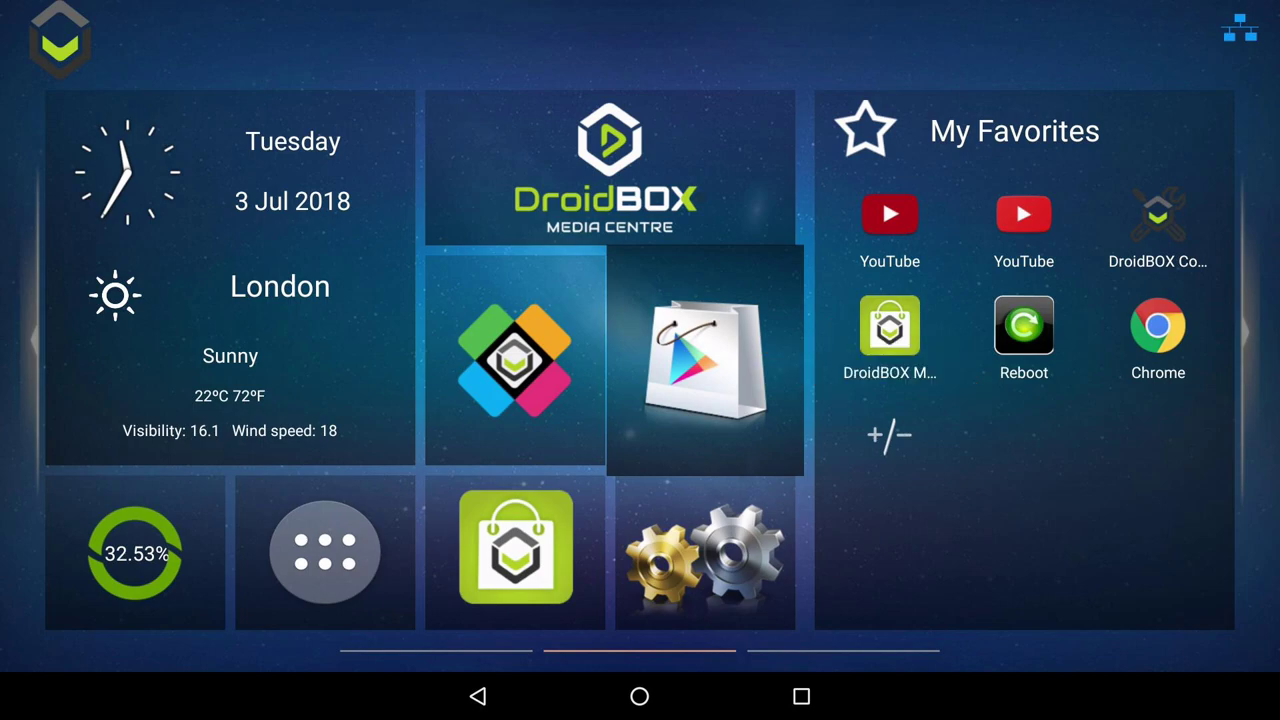
{"action": "key", "text": "Down"}
{"action": "key", "text": "Left"}
{"action": "key", "text": "Return"}
{"action": "key", "text": "Down"}
{"action": "key", "text": "Down"}
{"action": "key", "text": "Down"}
{"action": "key", "text": "Right"}
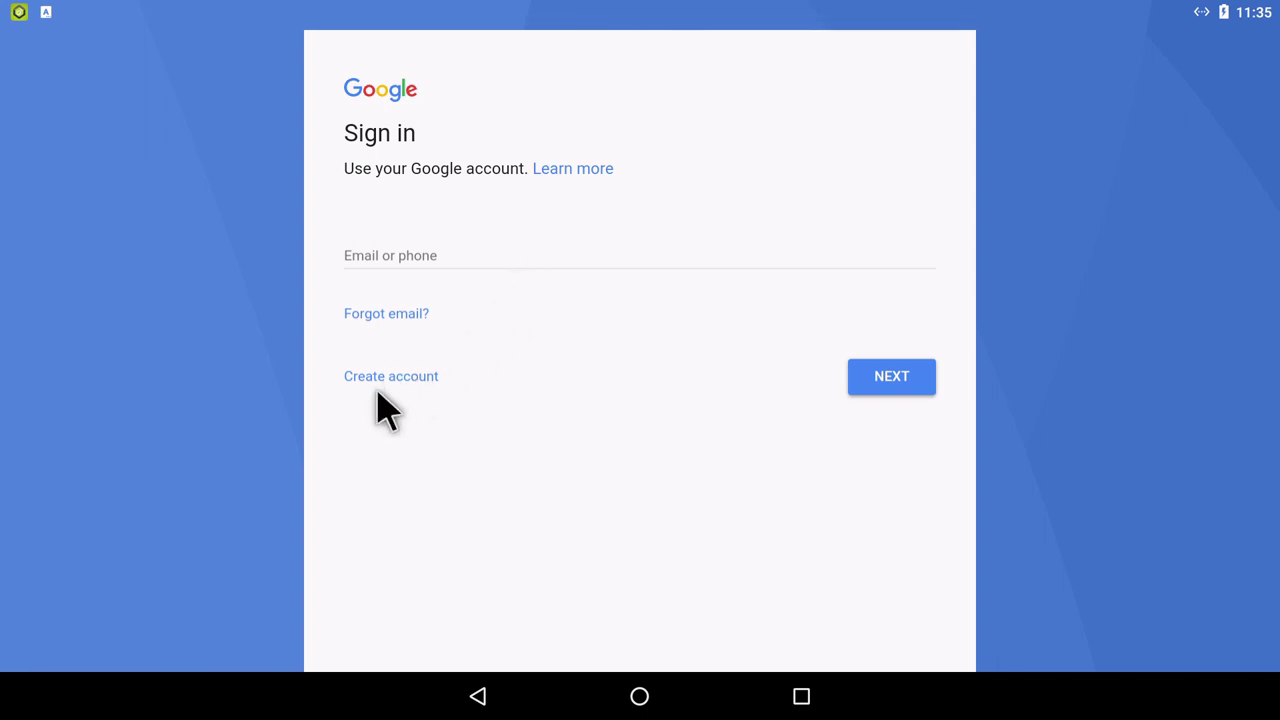
Sign in with the Google account e-mail and password, accept the terms, and keep backup on.
{"action": "left_click", "coordinate": [418, 264]}
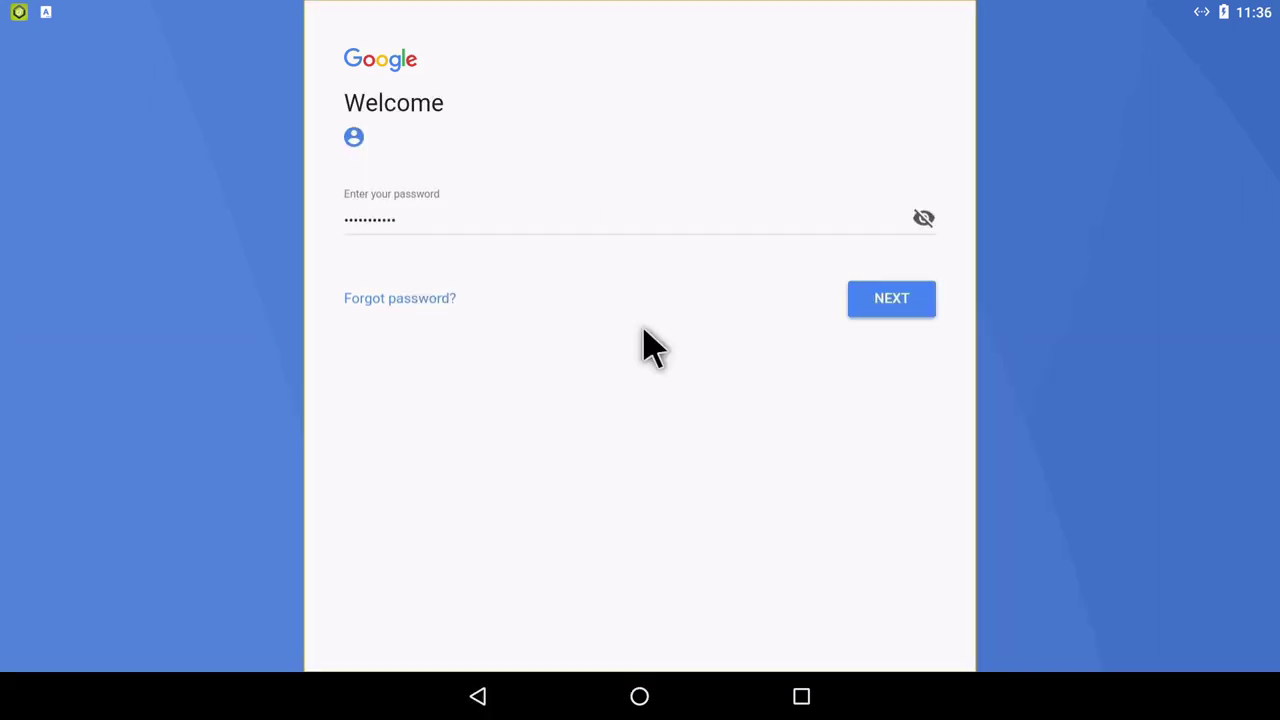
{"action": "left_click", "coordinate": [882, 306]}
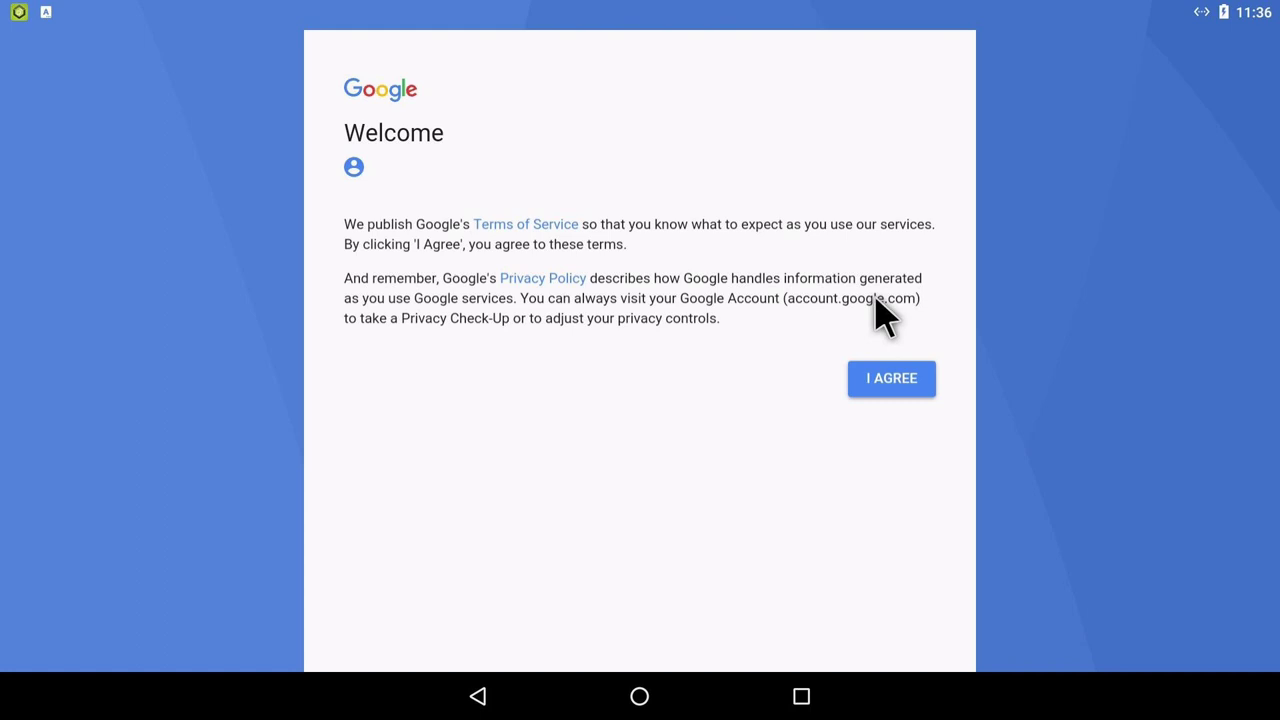
{"action": "left_click", "coordinate": [891, 378]}
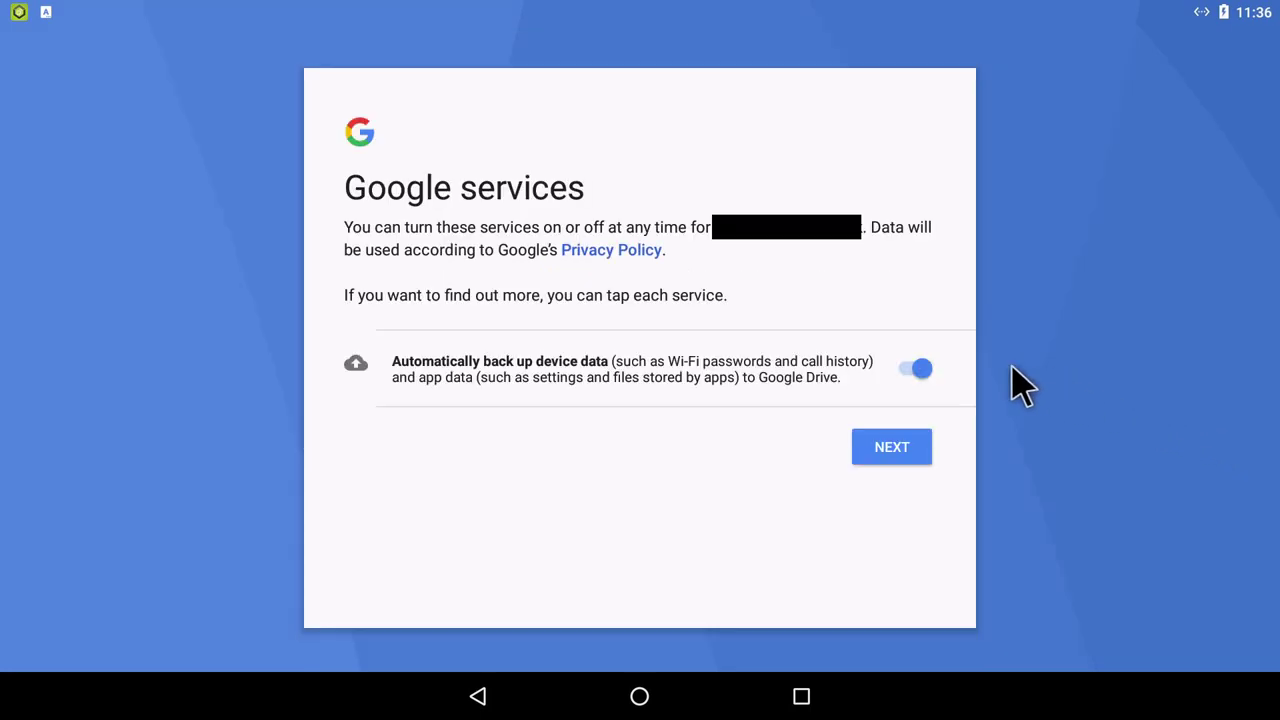
{"action": "left_click", "coordinate": [920, 378]}
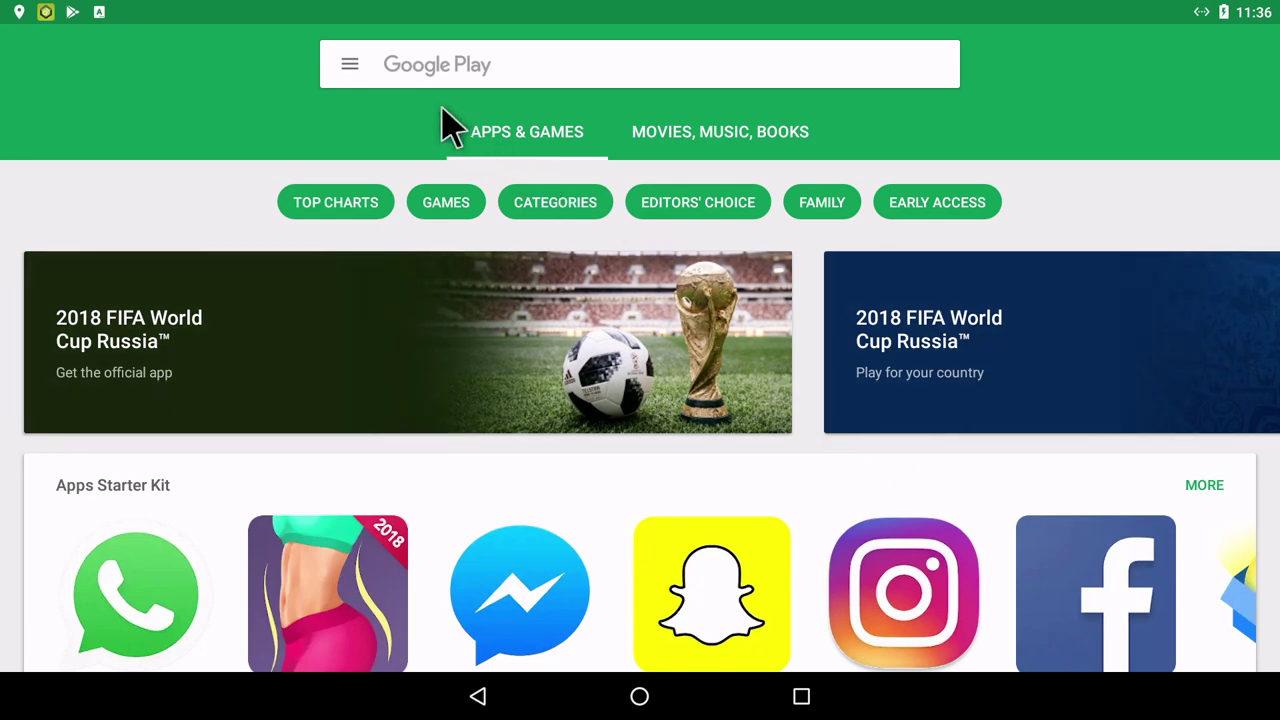
Queue all seven pending updates via My apps & games > UPDATE ALL, then return to Home.
{"action": "left_click", "coordinate": [349, 66]}
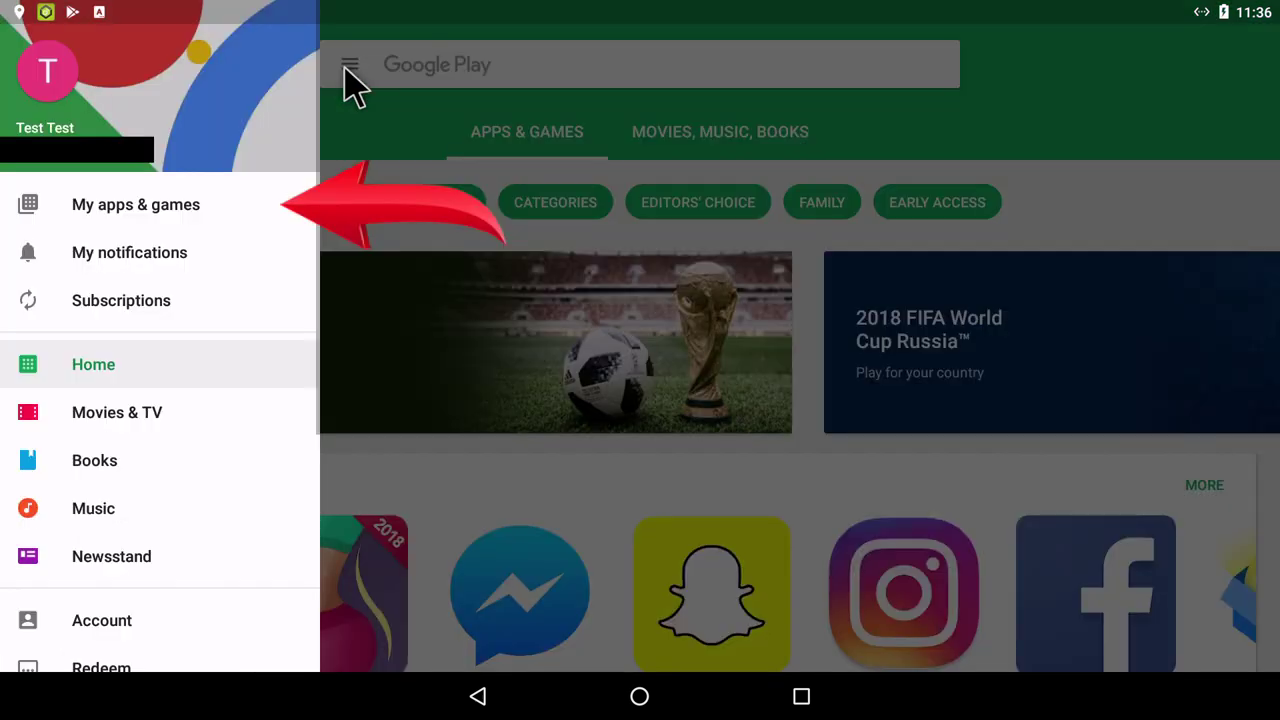
{"action": "left_click", "coordinate": [248, 214]}
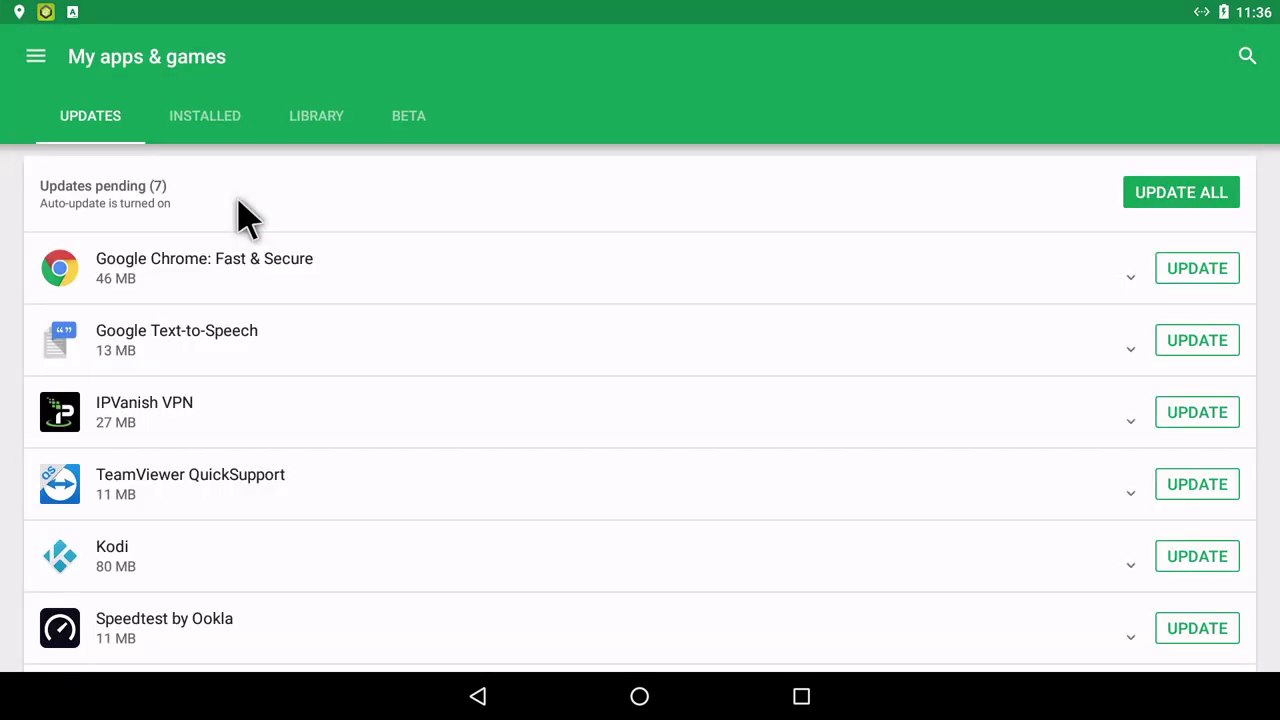
{"action": "left_click_drag", "start_coordinate": [386, 480], "coordinate": [415, 320]}
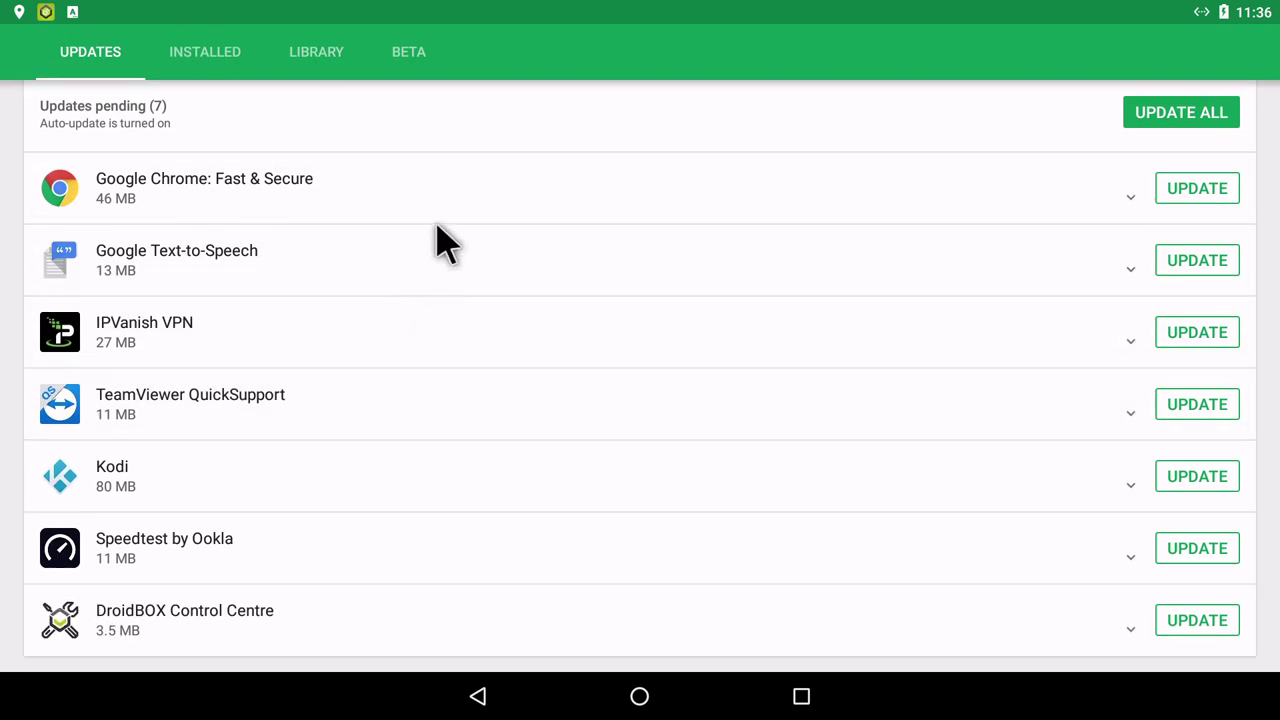
{"action": "left_click_drag", "start_coordinate": [443, 237], "coordinate": [400, 437]}
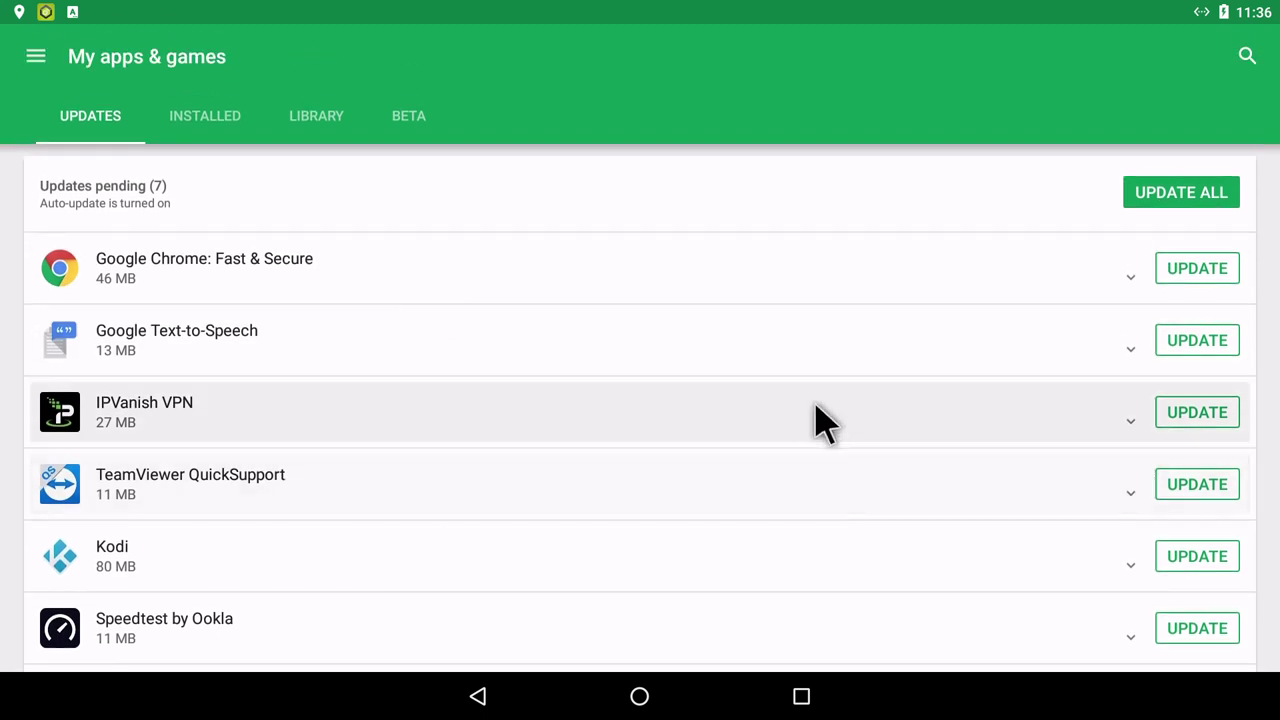
{"action": "left_click", "coordinate": [1166, 212]}
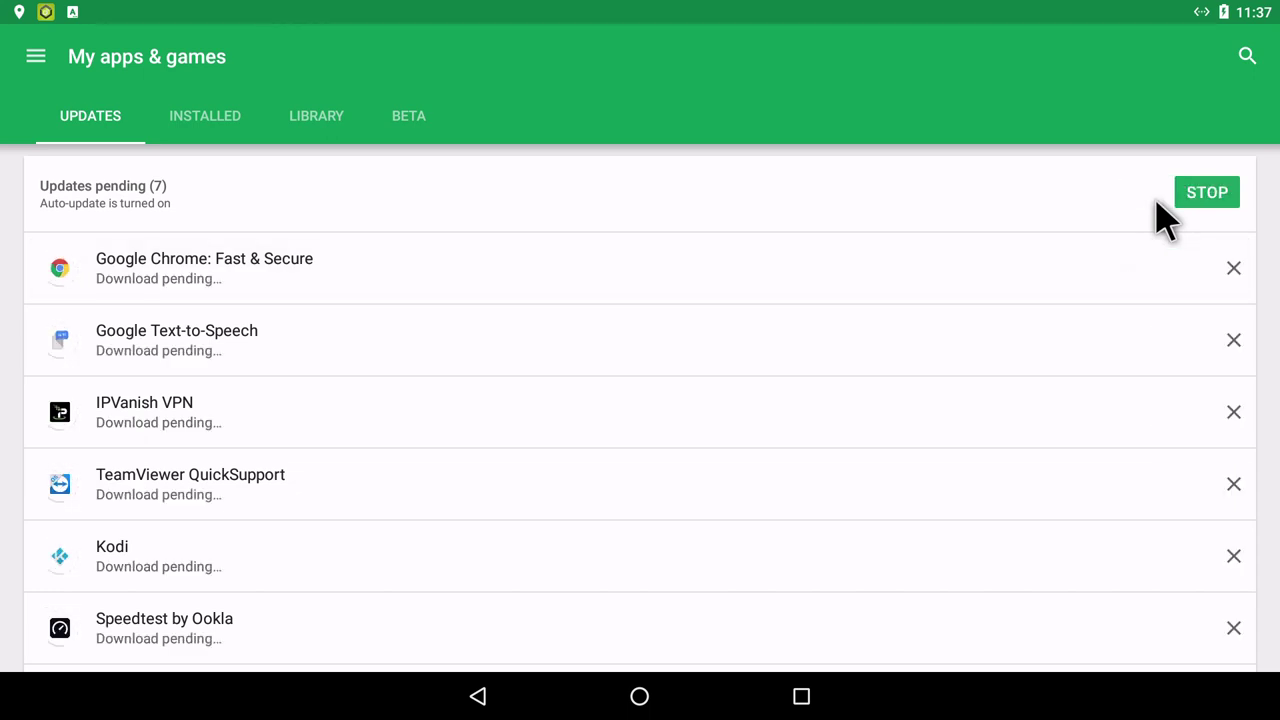
{"action": "scroll", "coordinate": [1090, 330], "scroll_direction": "down", "scroll_amount": 2}
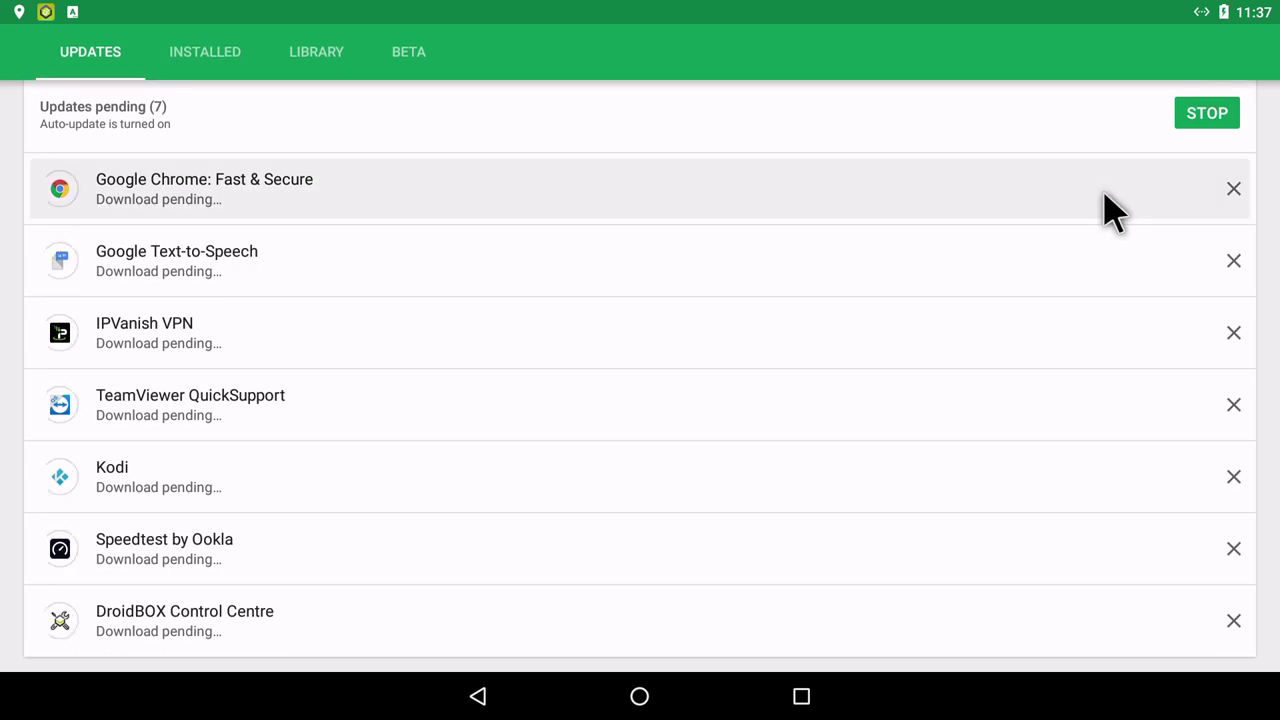
{"action": "key", "text": "Escape"}
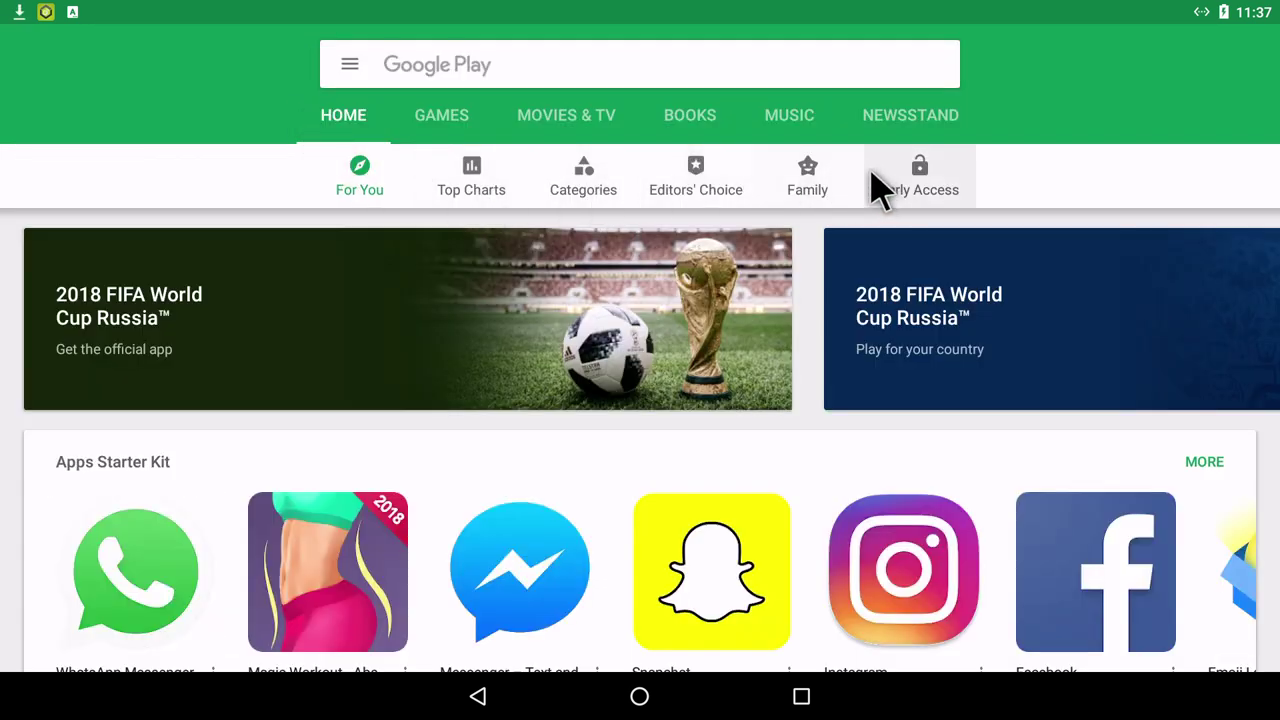
{"action": "left_click", "coordinate": [350, 66]}
{"action": "left_click", "coordinate": [263, 207]}
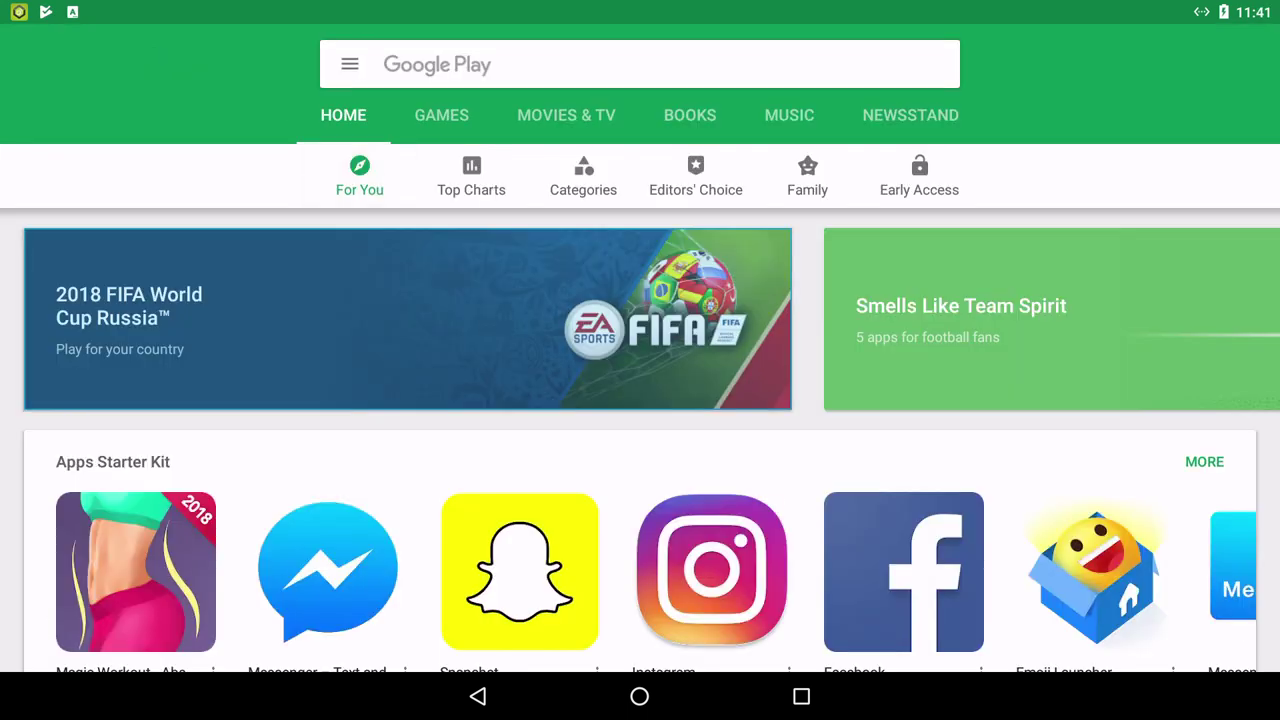
Search the store for 'bbc iplayer' and open the BBC iPlayer listing.
{"action": "scroll", "coordinate": [330, 360], "scroll_direction": "down", "scroll_amount": 2}
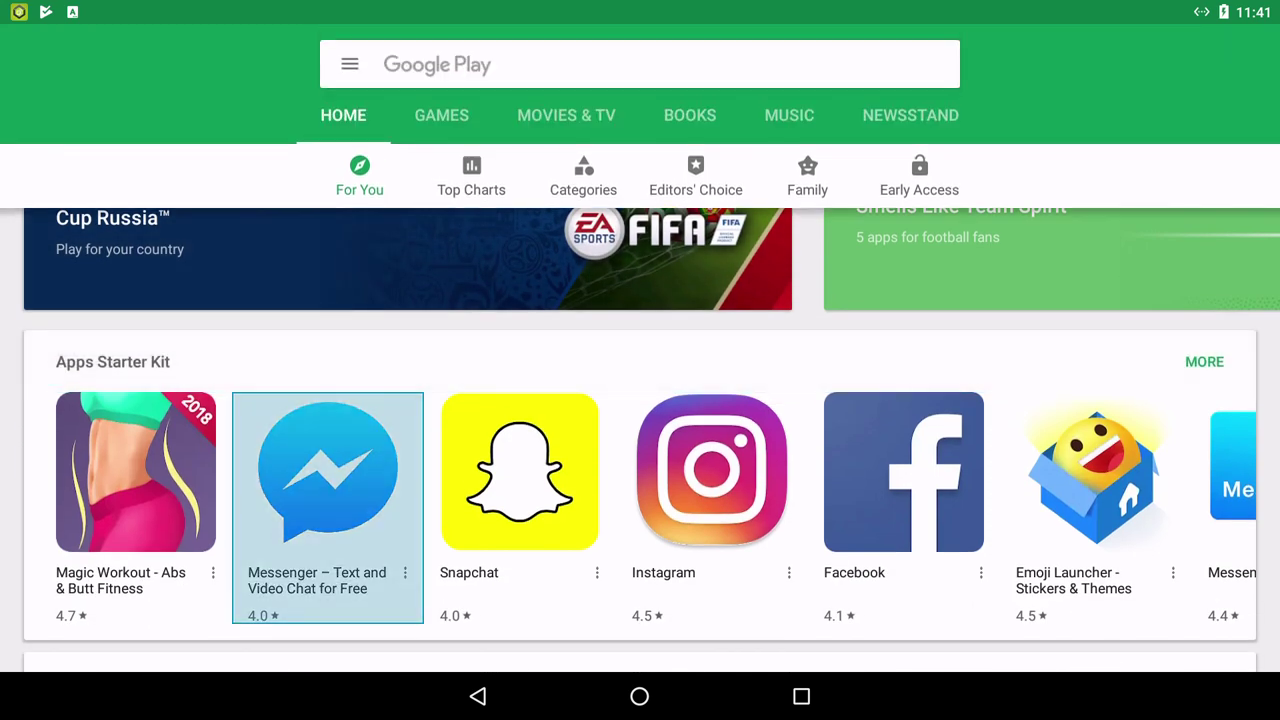
{"action": "scroll", "coordinate": [330, 360], "scroll_direction": "down", "scroll_amount": 4}
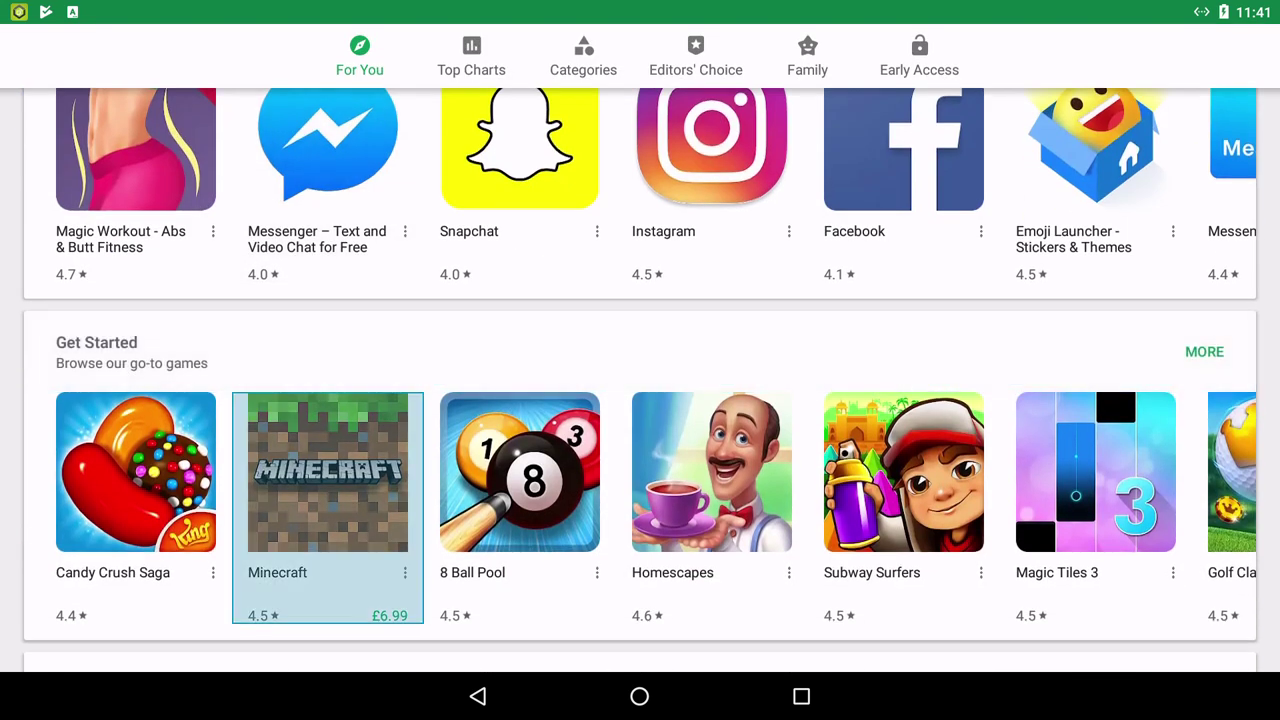
{"action": "key", "text": "Right"}
{"action": "key", "text": "Right"}
{"action": "key", "text": "Right"}
{"action": "key", "text": "Right"}
{"action": "key", "text": "Right"}
{"action": "scroll", "coordinate": [548, 80], "scroll_direction": "up", "scroll_amount": 6}
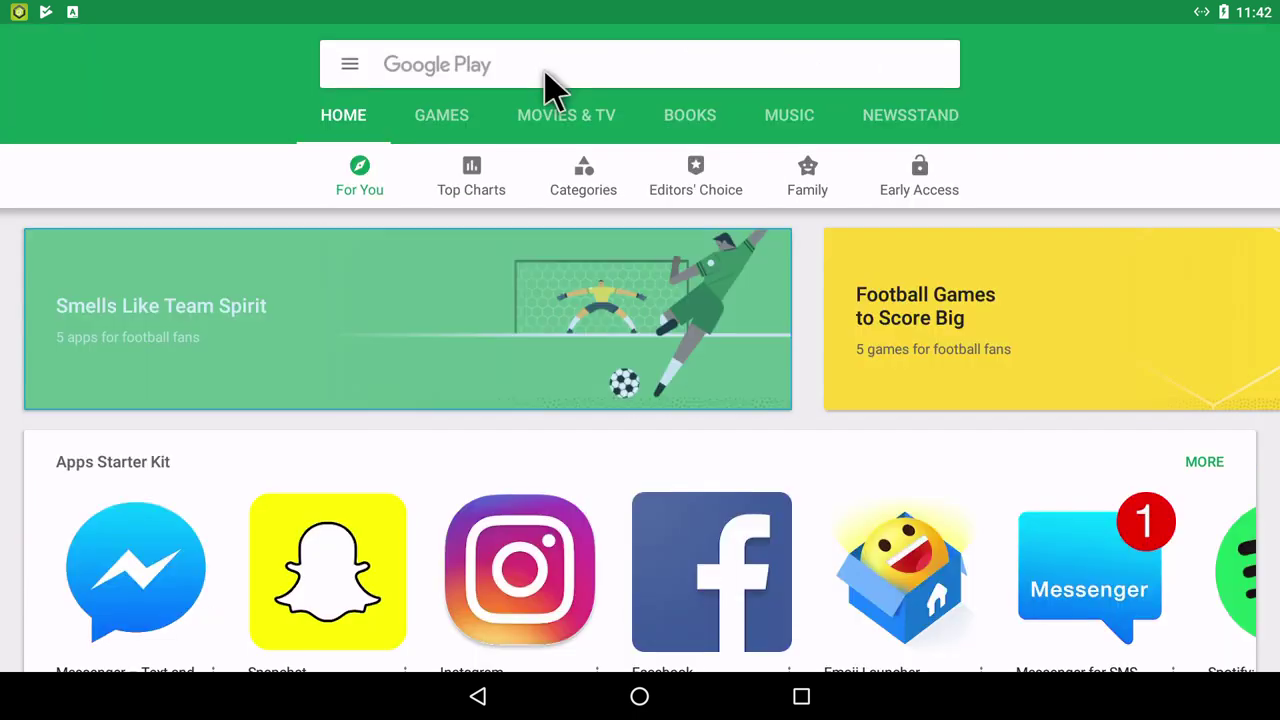
{"action": "left_click", "coordinate": [548, 80]}
{"action": "type", "text": "bbc"}
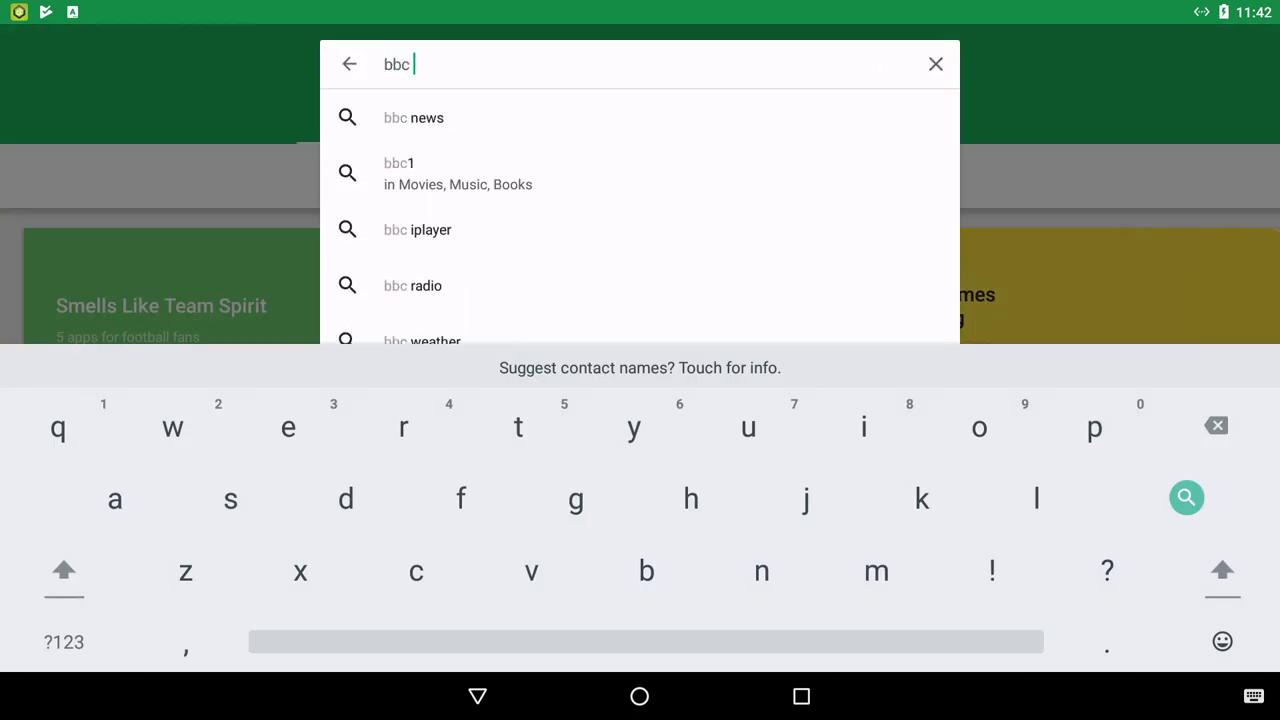
{"action": "type", "text": " ip"}
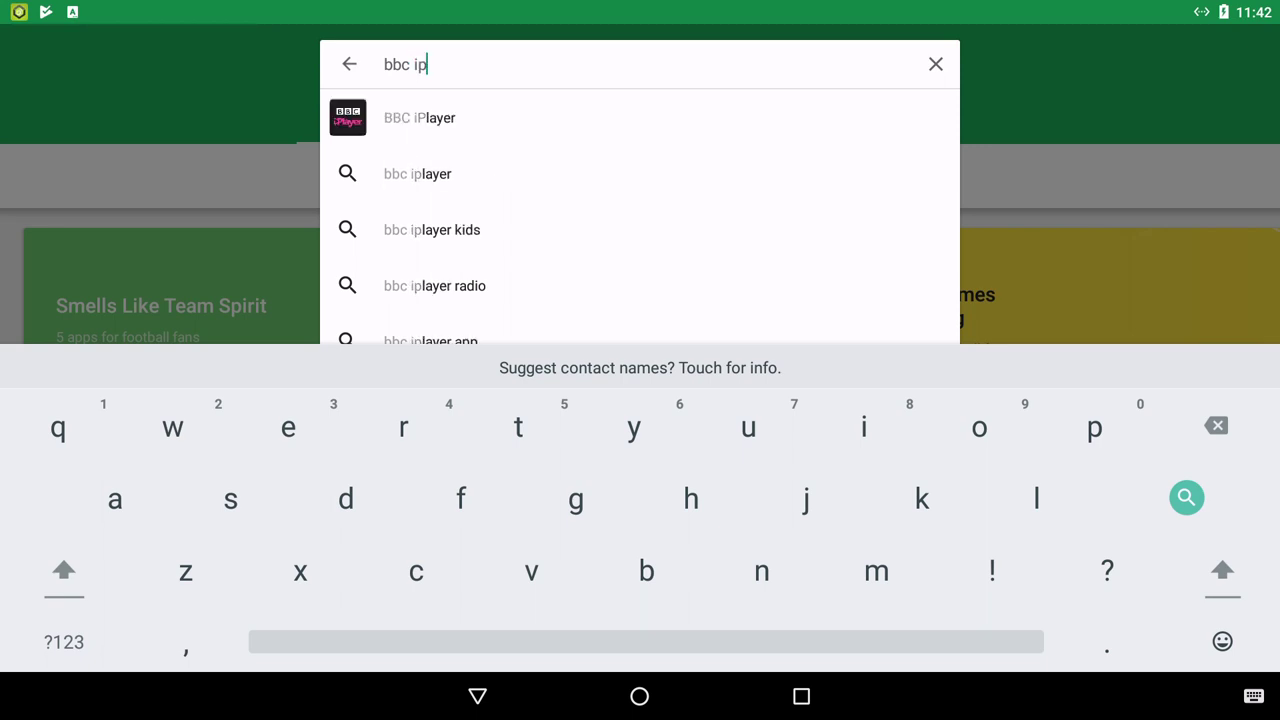
{"action": "type", "text": "layer"}
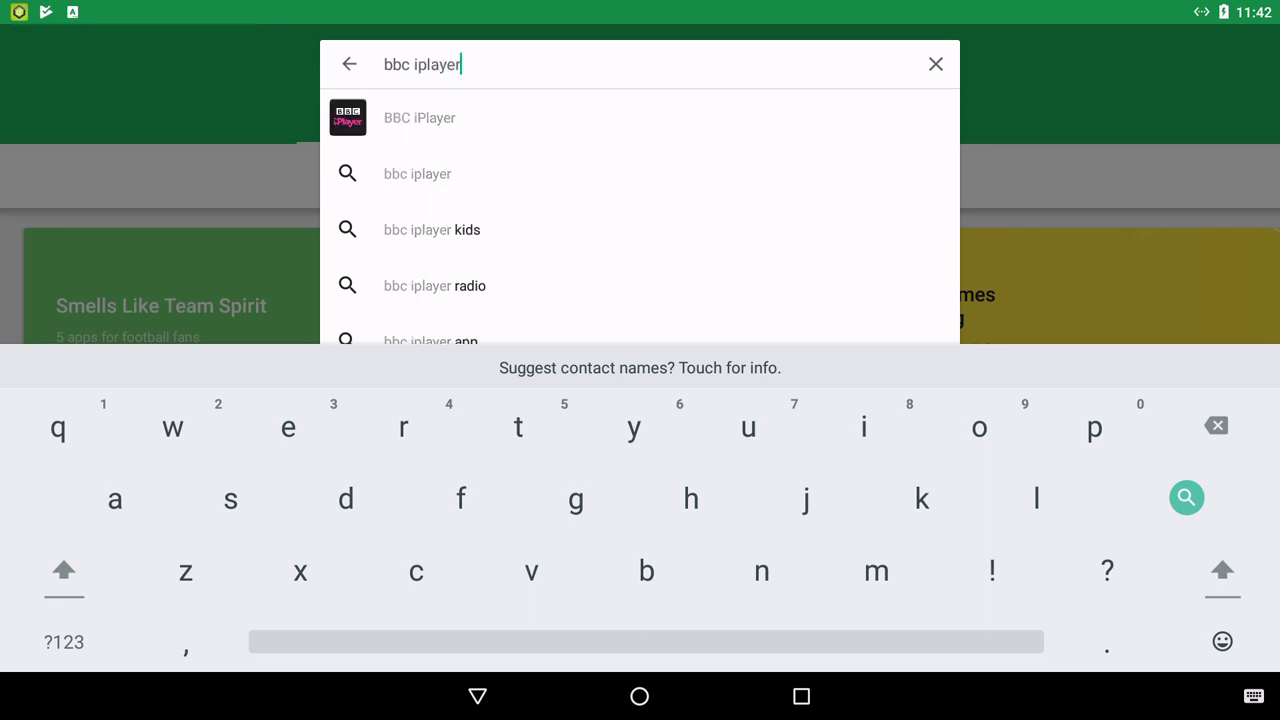
{"action": "left_click", "coordinate": [420, 140]}
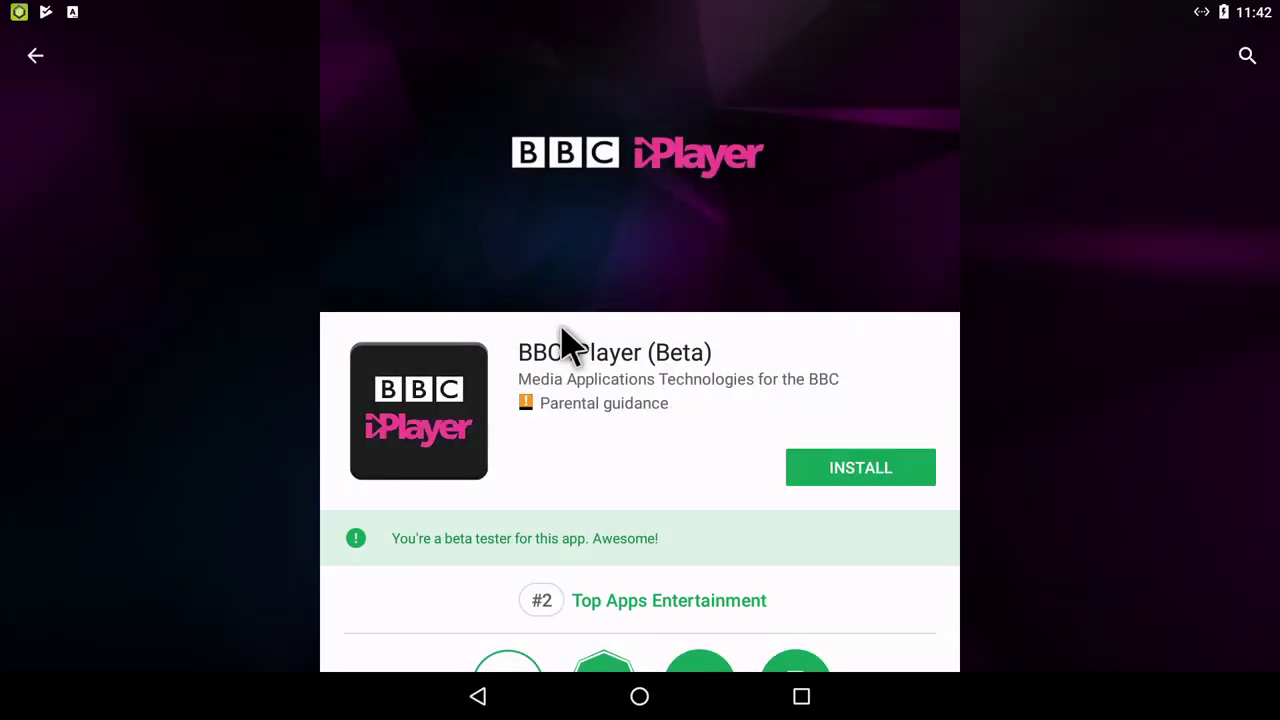
Install BBC iPlayer from its listing and head back to the launcher.
{"action": "left_click_drag", "start_coordinate": [640, 380], "coordinate": [700, 177]}
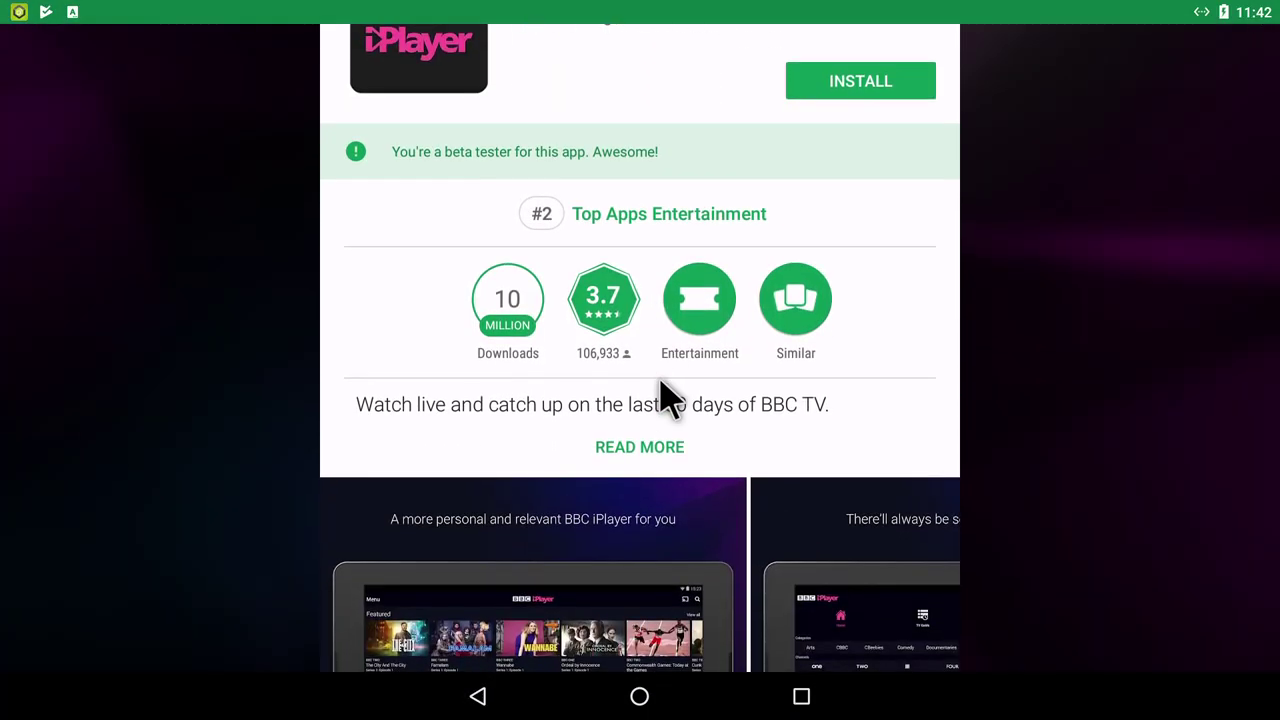
{"action": "left_click_drag", "start_coordinate": [660, 381], "coordinate": [680, 134]}
{"action": "left_click_drag", "start_coordinate": [608, 500], "coordinate": [674, 163]}
{"action": "key", "text": "Home"}
Launch BBC iPlayer from the apps list to its sign-in prompt, then return to Media Centre home.
{"action": "key", "text": "Return"}
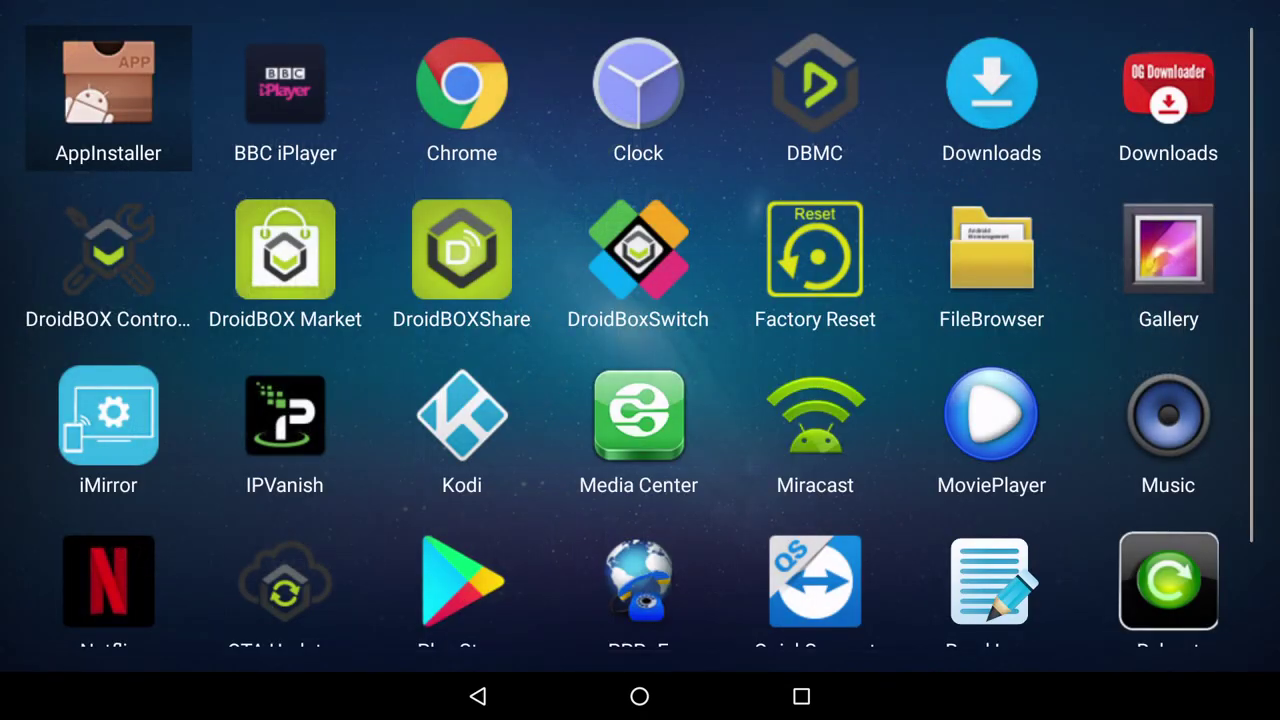
{"action": "key", "text": "Down"}
{"action": "key", "text": "Up"}
{"action": "key", "text": "Right"}
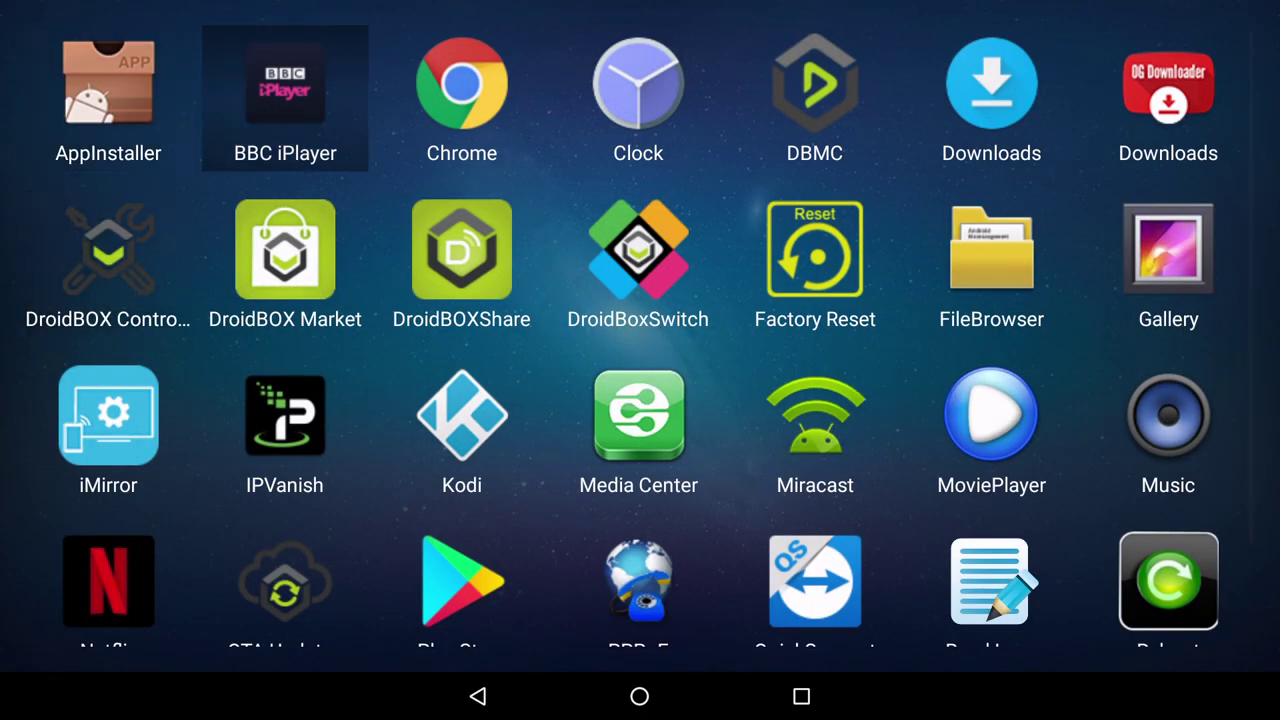
{"action": "left_click", "coordinate": [309, 129]}
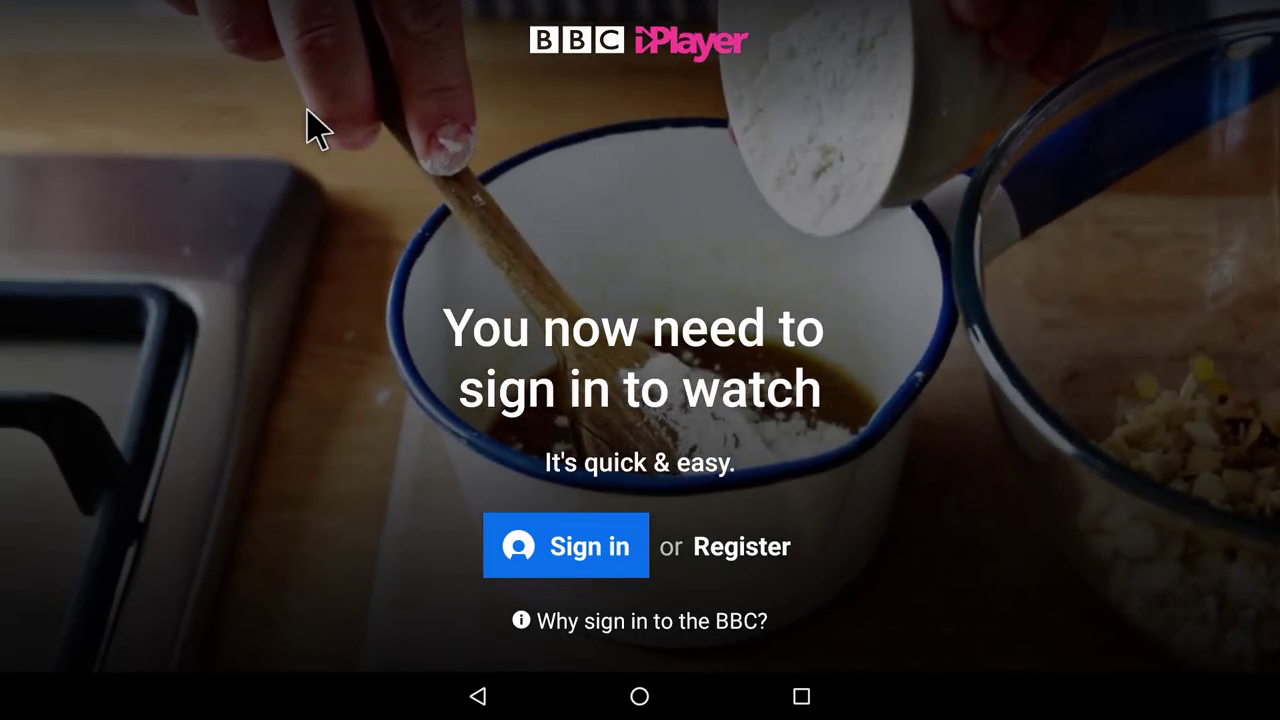
{"action": "key", "text": "Escape"}
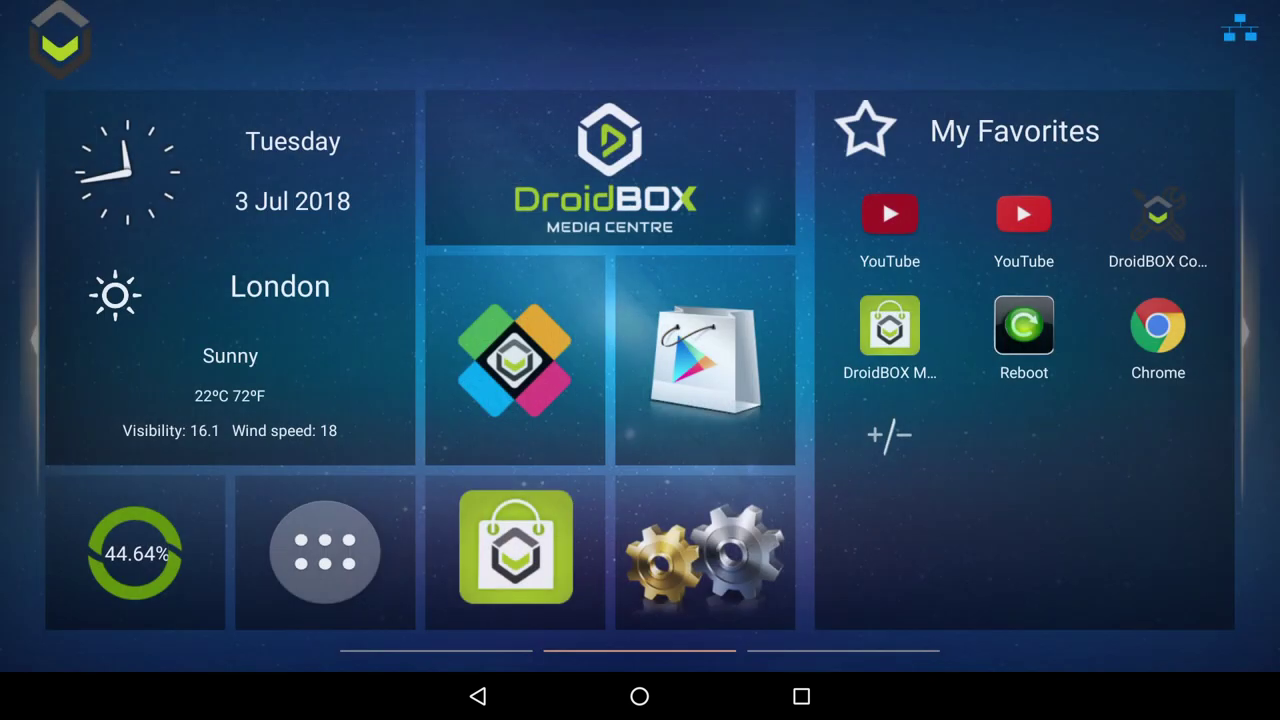